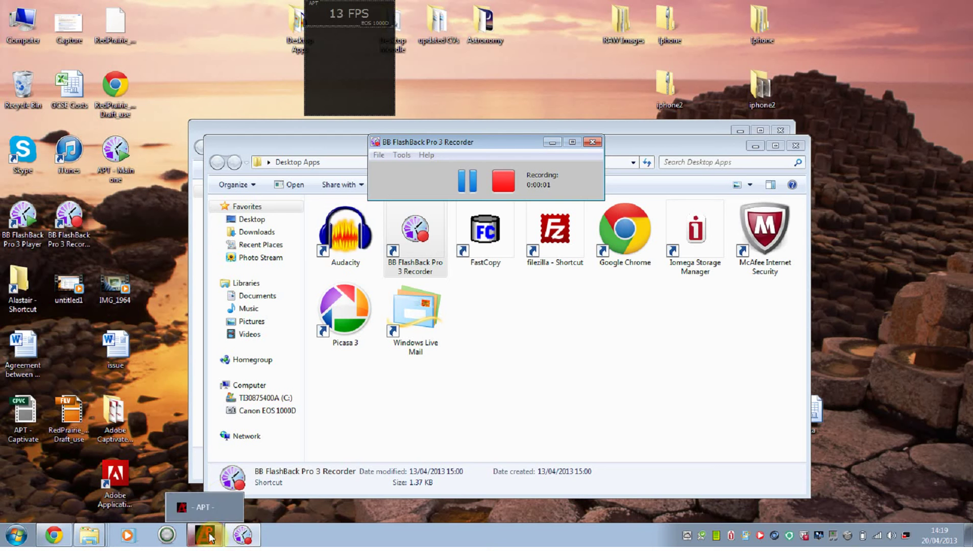
- Restore the full-screen APT window showing the sun's Live View and the Planetary panel
left_click(209, 517)
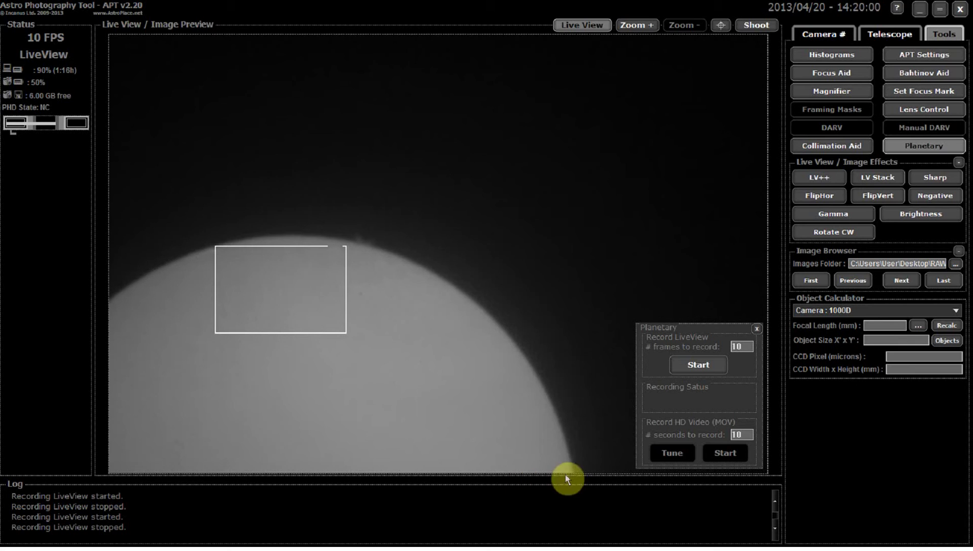
- Reopen the Planetary panel, record two 10-frame LiveView sequences of the sun's edge, then minimise APT
left_click(756, 328)
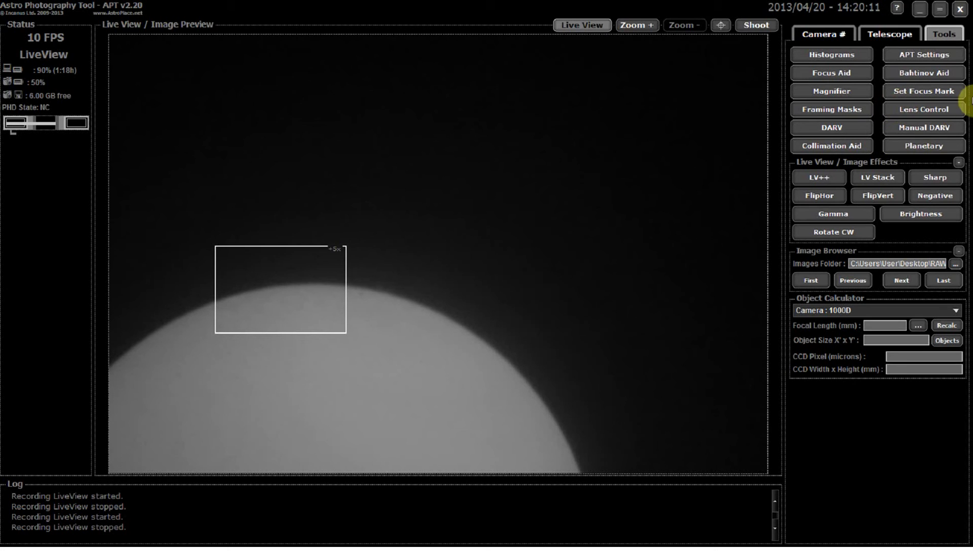
left_click(928, 148)
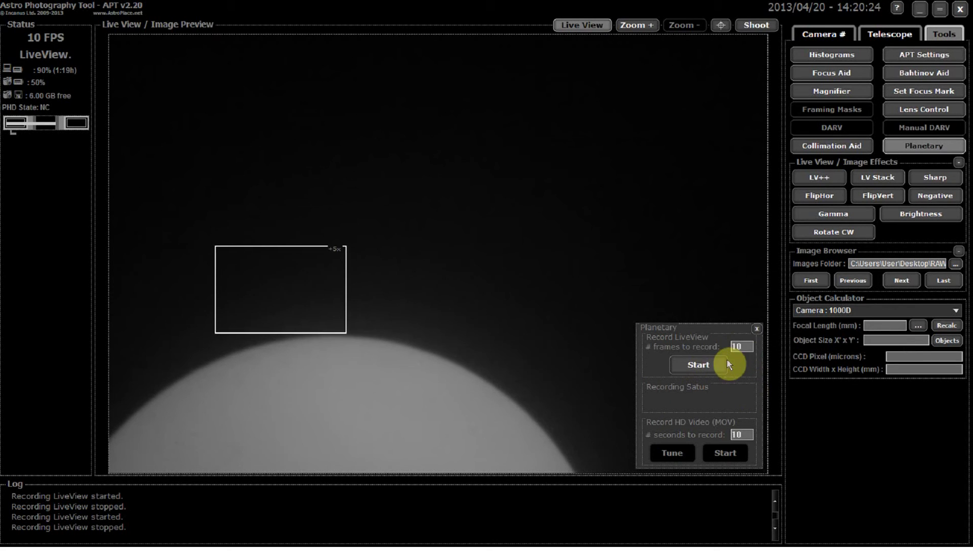
left_click(705, 364)
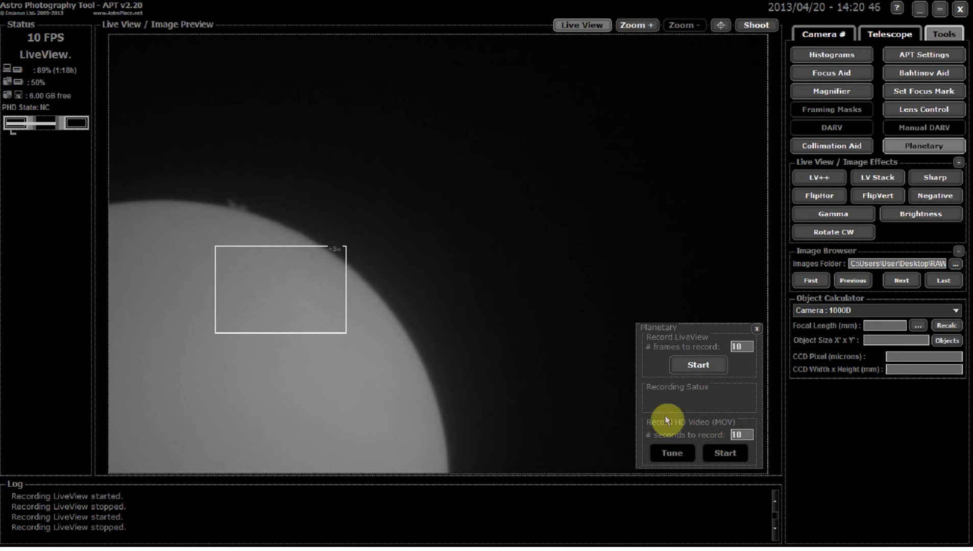
left_click(696, 365)
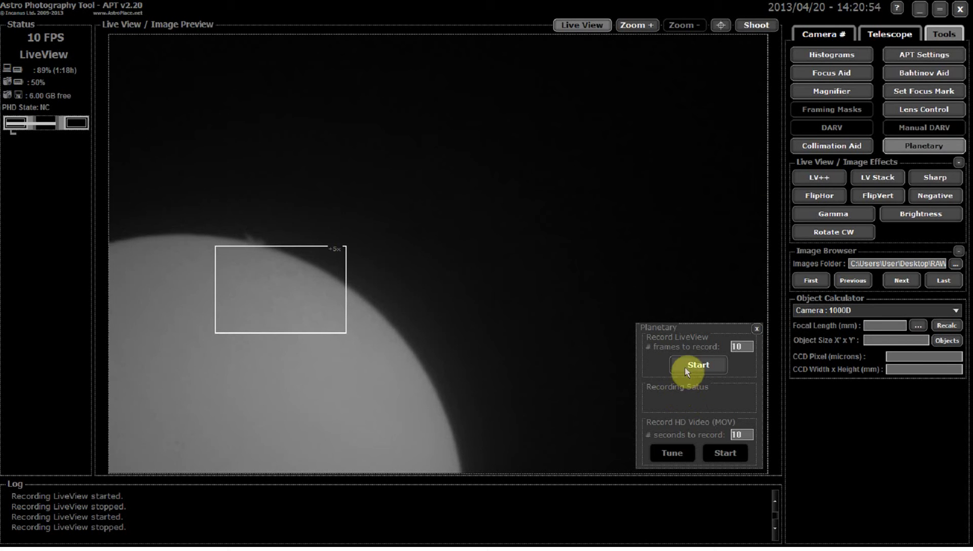
left_click(917, 10)
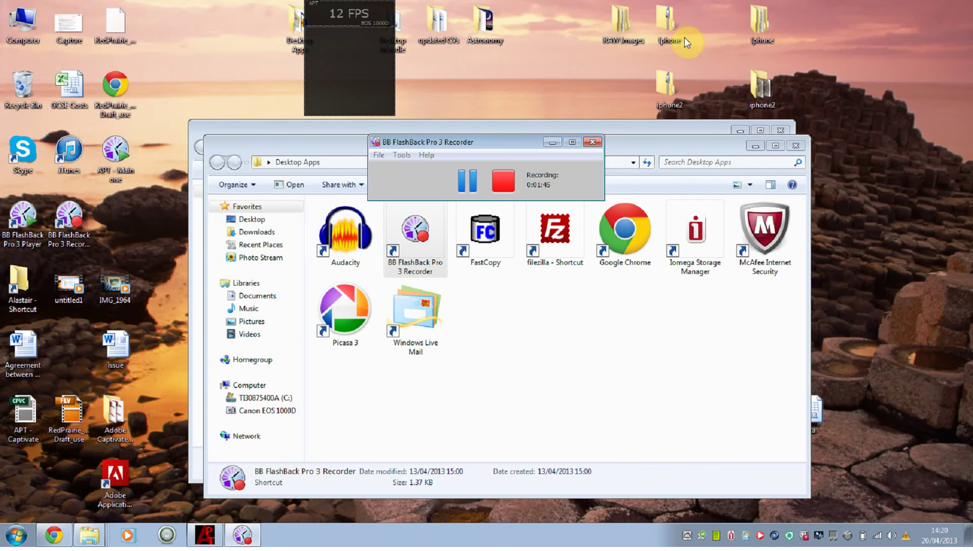
double_click(630, 29)
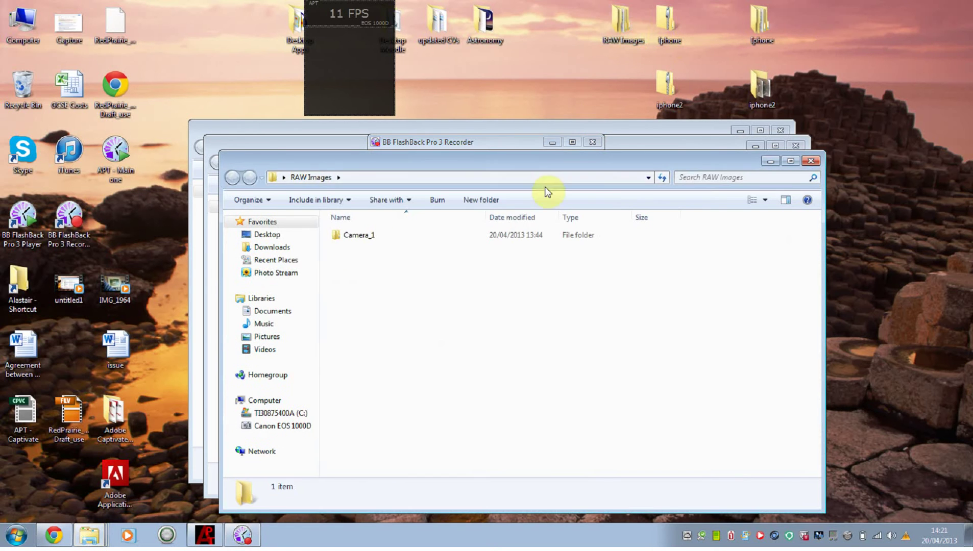
left_click(380, 240)
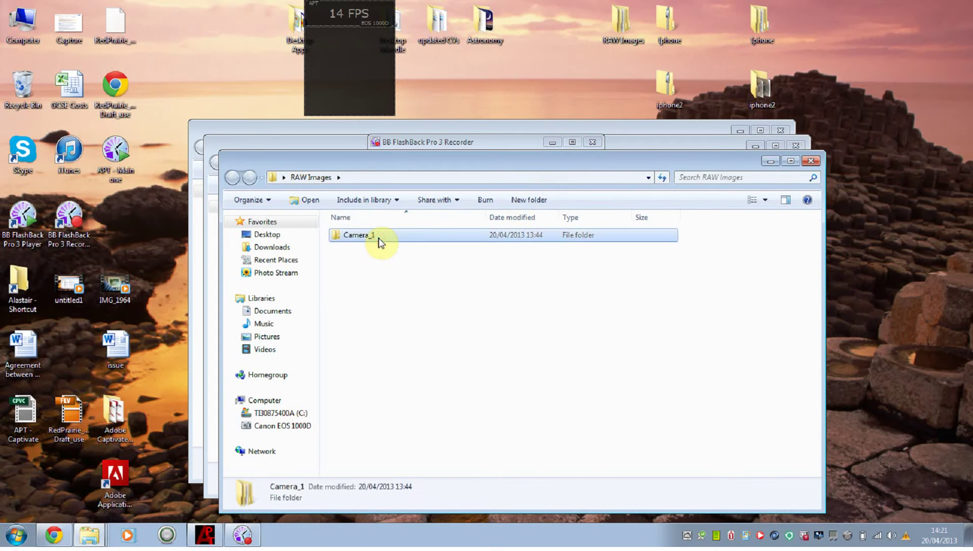
double_click(380, 241)
double_click(363, 236)
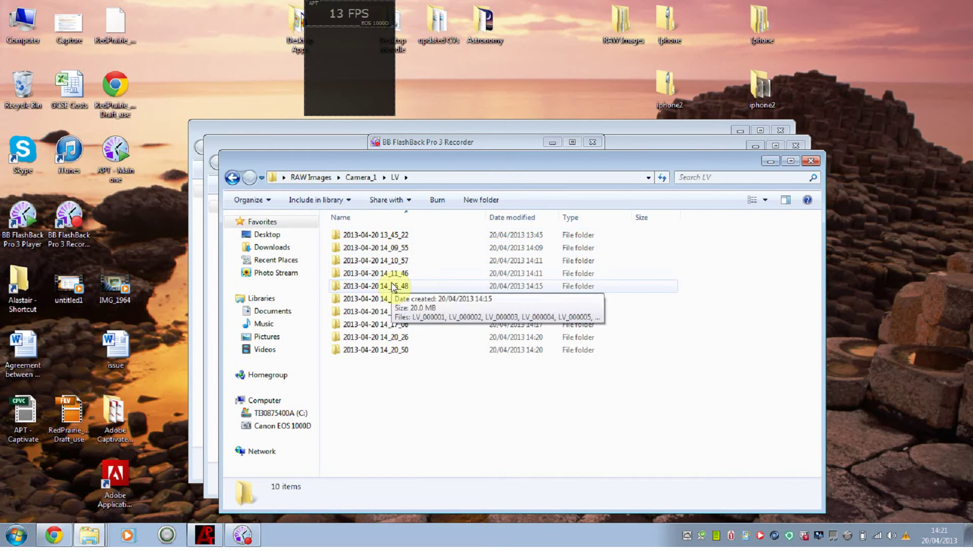
double_click(379, 349)
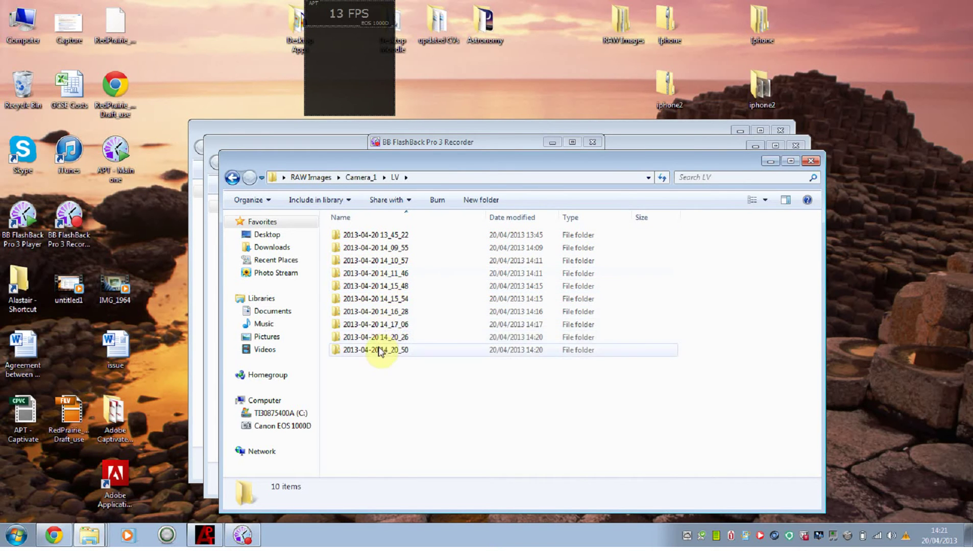
double_click(365, 260)
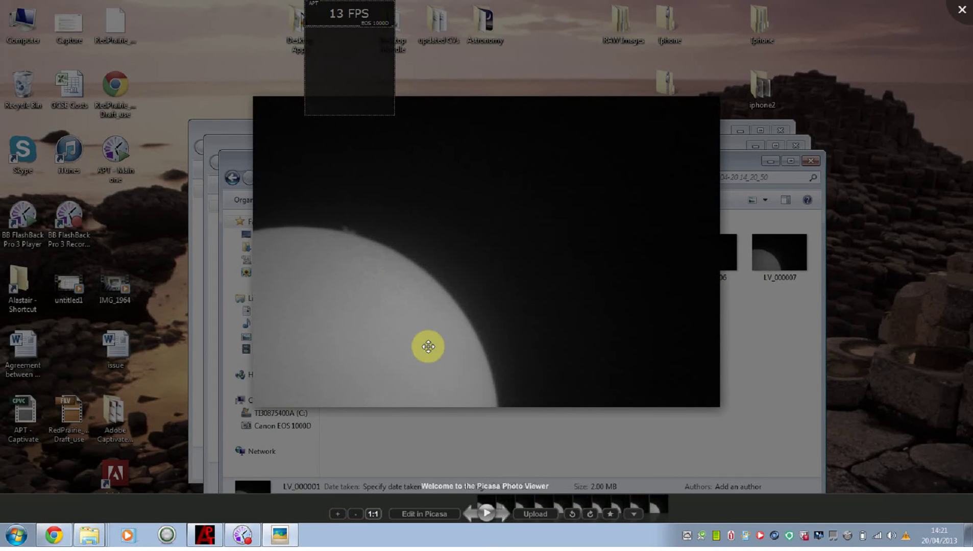
key("Right")
key("Right")
key("Right")
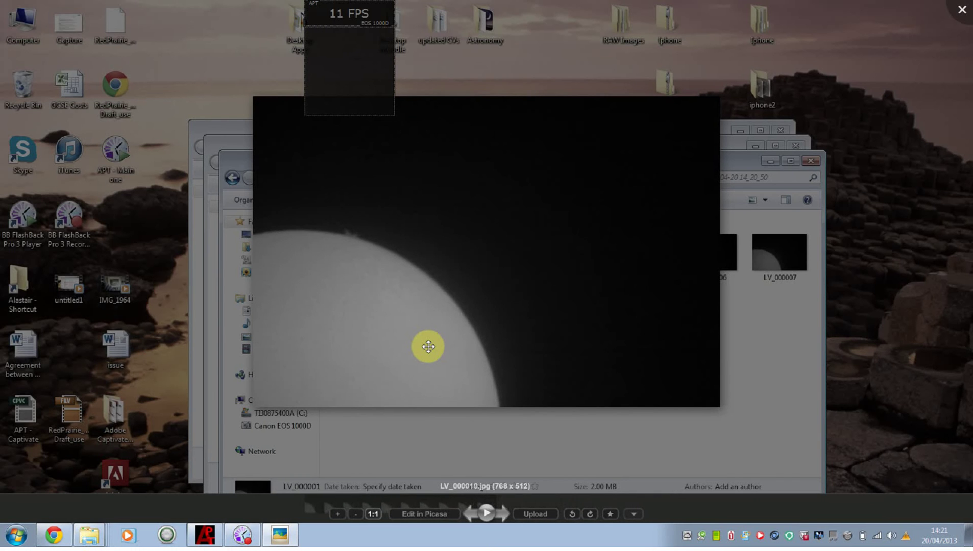
- Step to another sun frame, close Picasa Photo Viewer, and bring APT back to the front
key("Right")
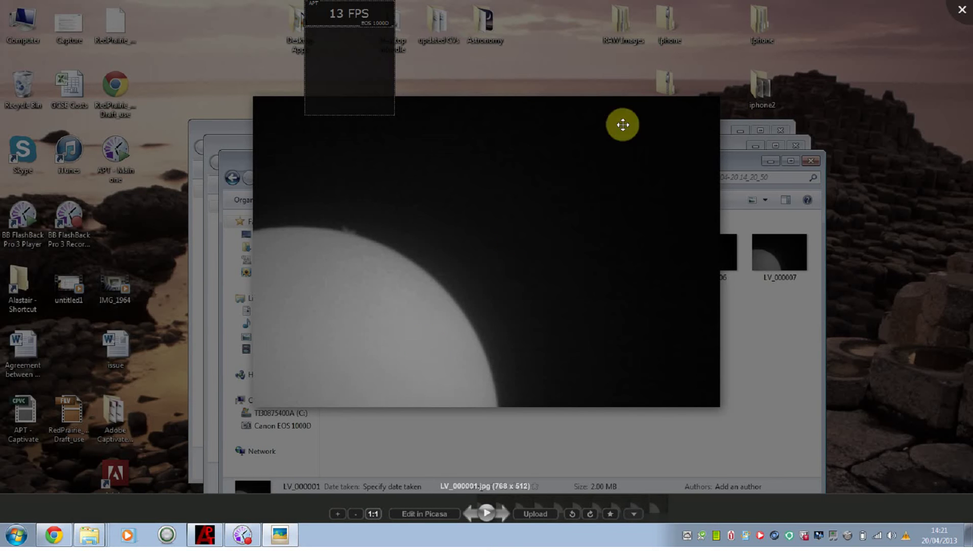
left_click(962, 9)
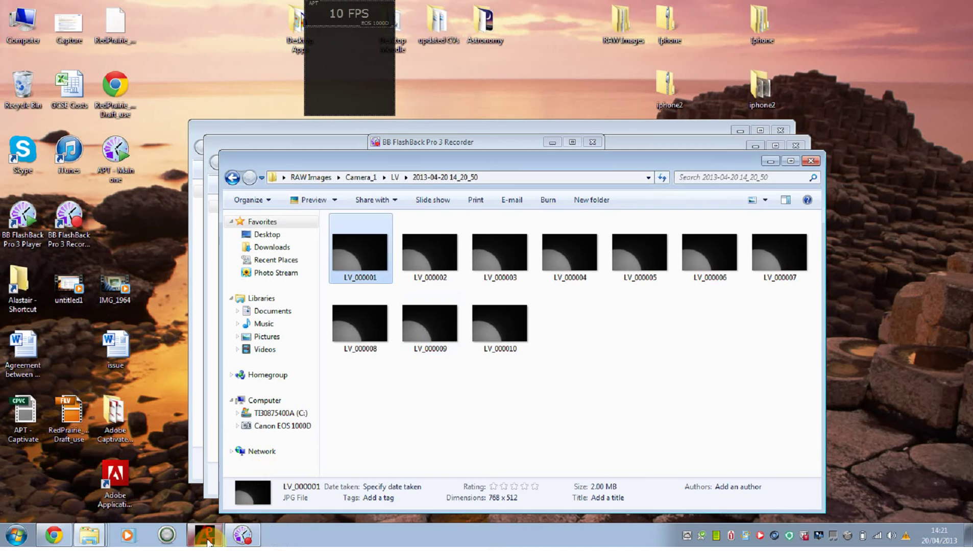
left_click(206, 520)
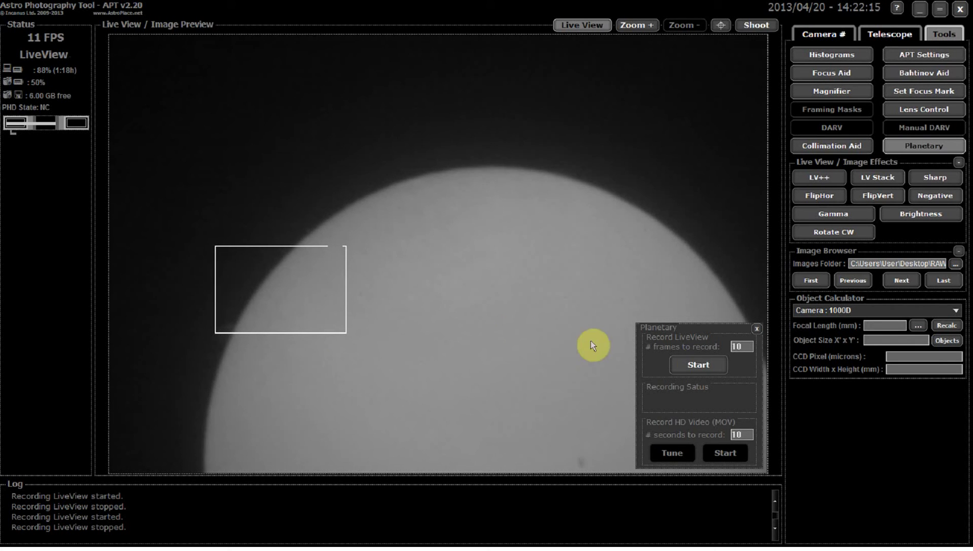
- Record a short LiveView sequence of the centred sun, stopping after 4 frames
left_click(693, 364)
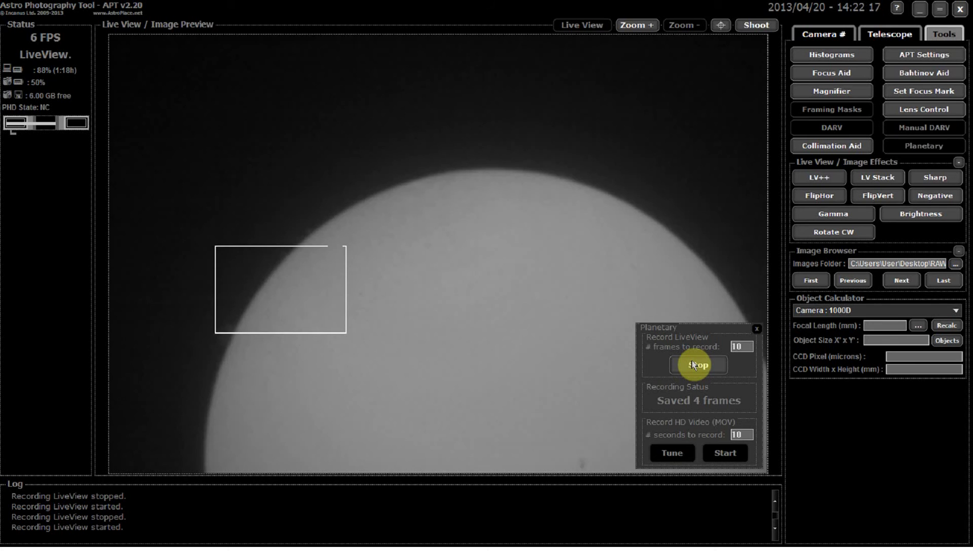
left_click(693, 364)
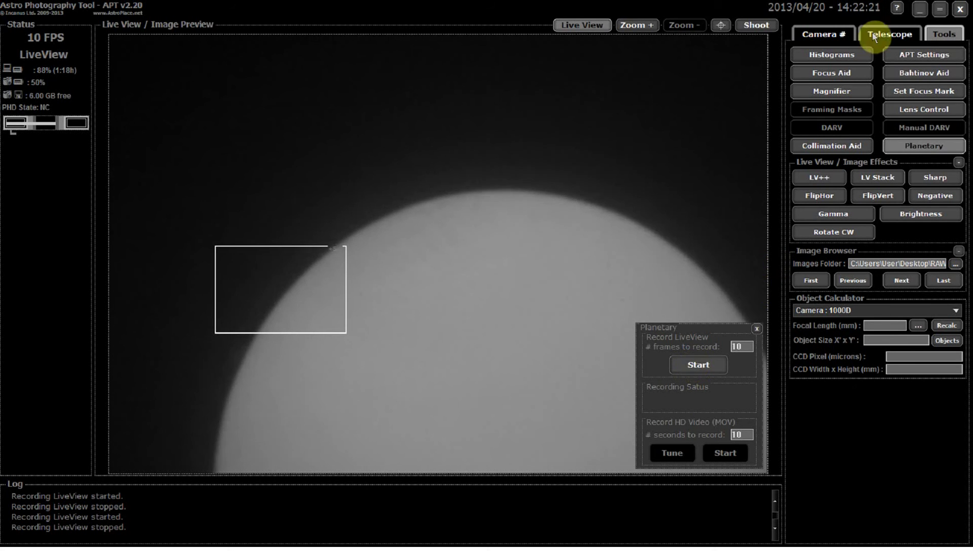
left_click(919, 9)
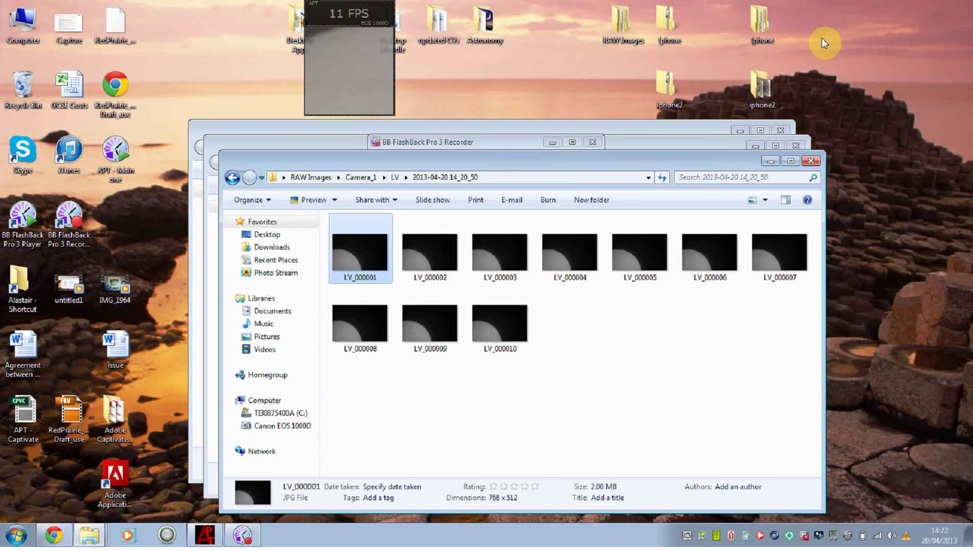
left_click(232, 177)
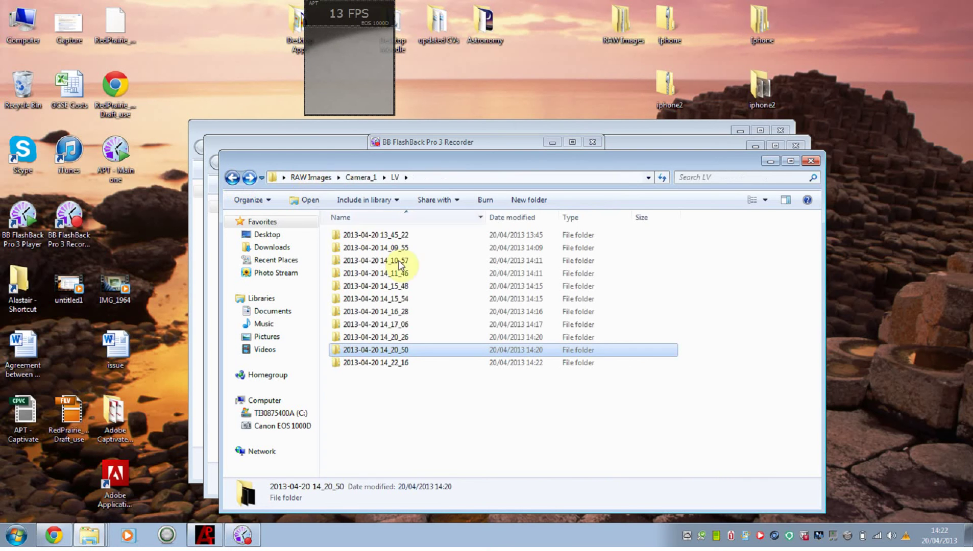
double_click(387, 364)
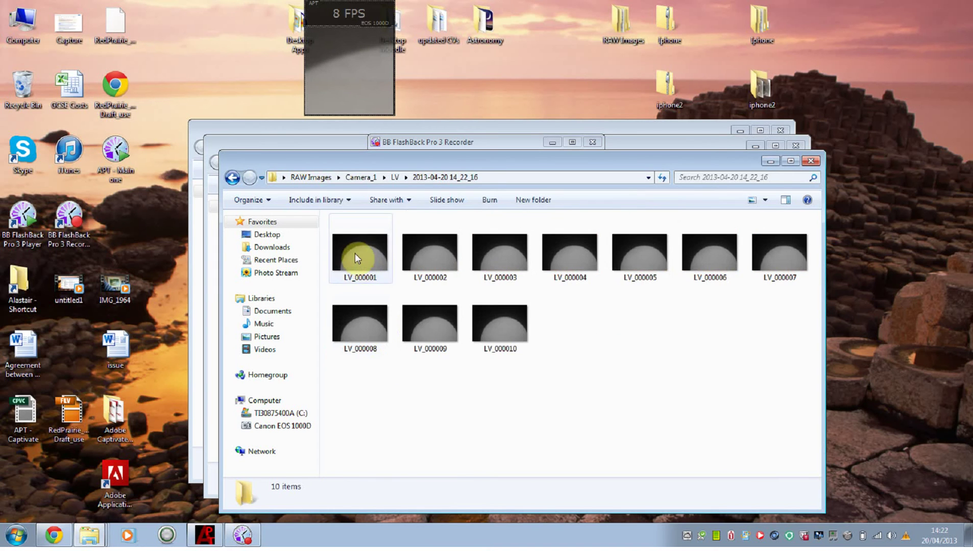
double_click(355, 254)
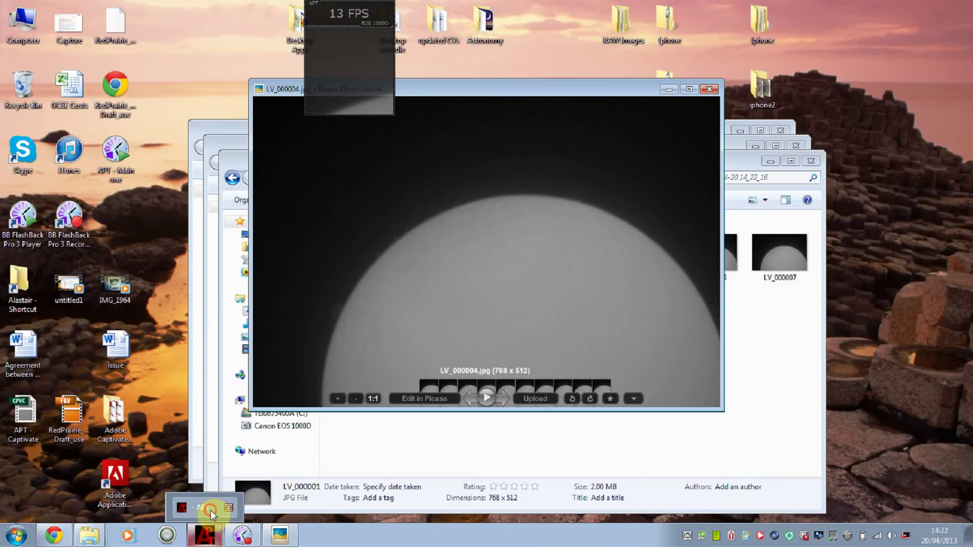
- Return to APT, close the Planetary panel, and cycle the Brightness boost up and back off
left_click(210, 510)
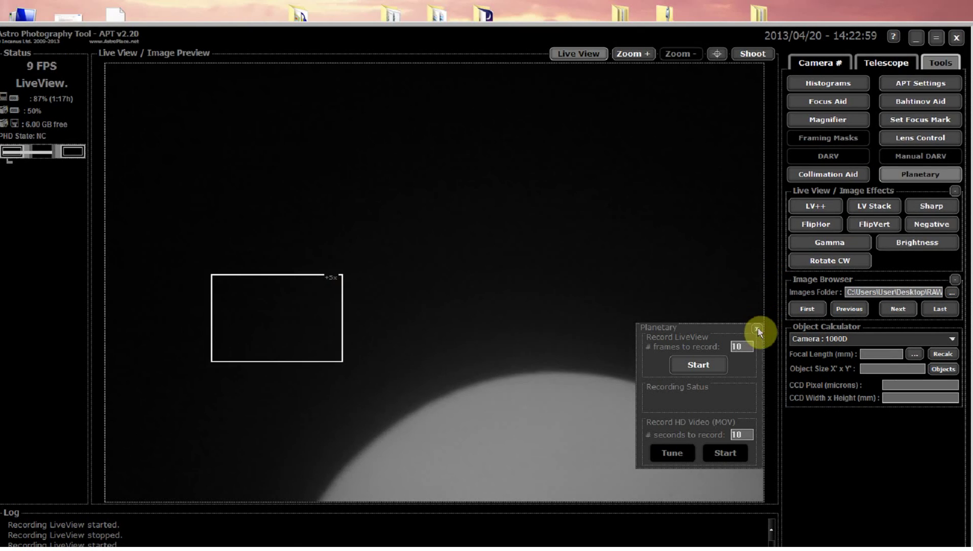
left_click(757, 330)
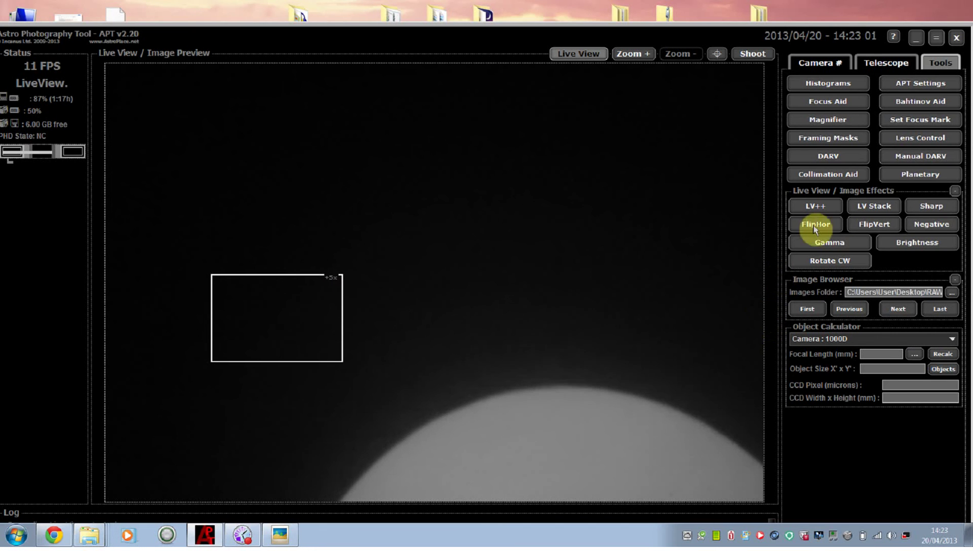
left_click(898, 245)
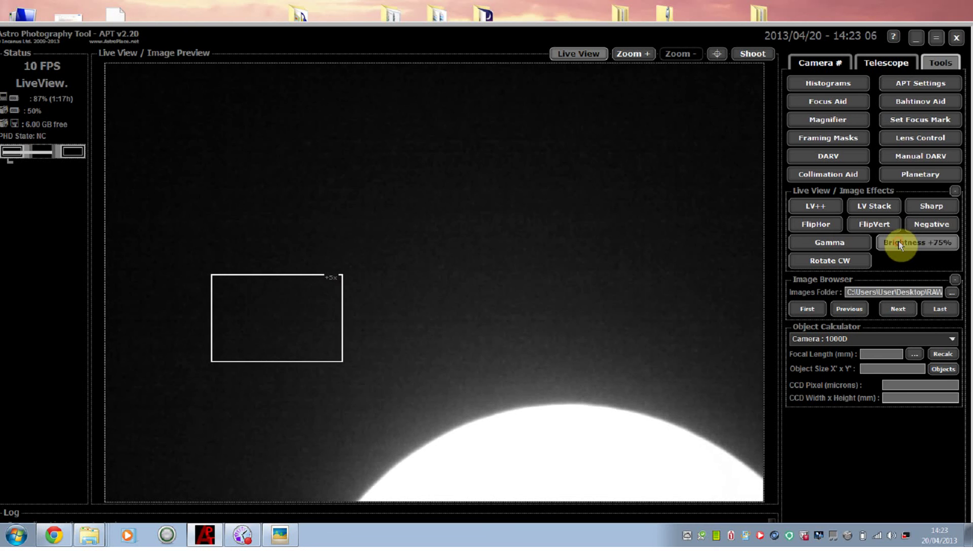
left_click(899, 242)
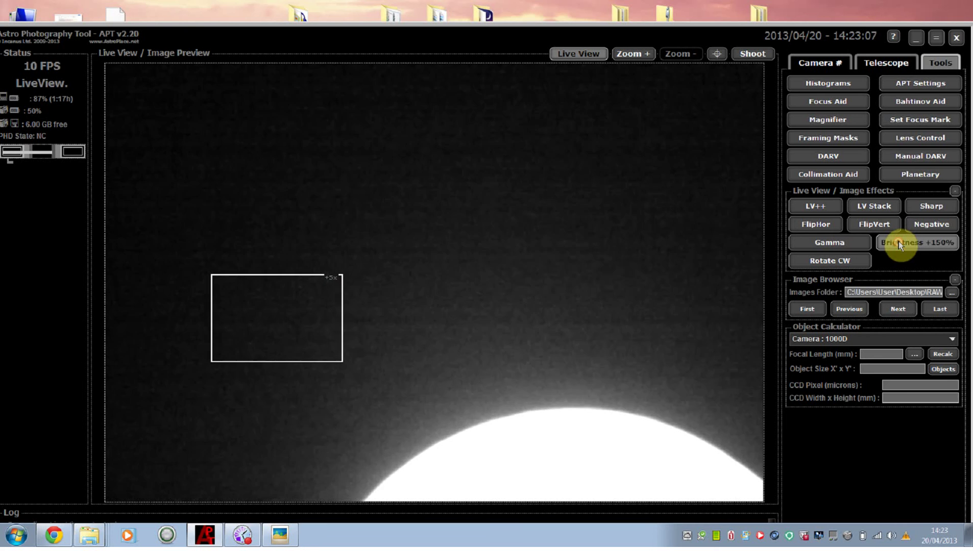
left_click(898, 242)
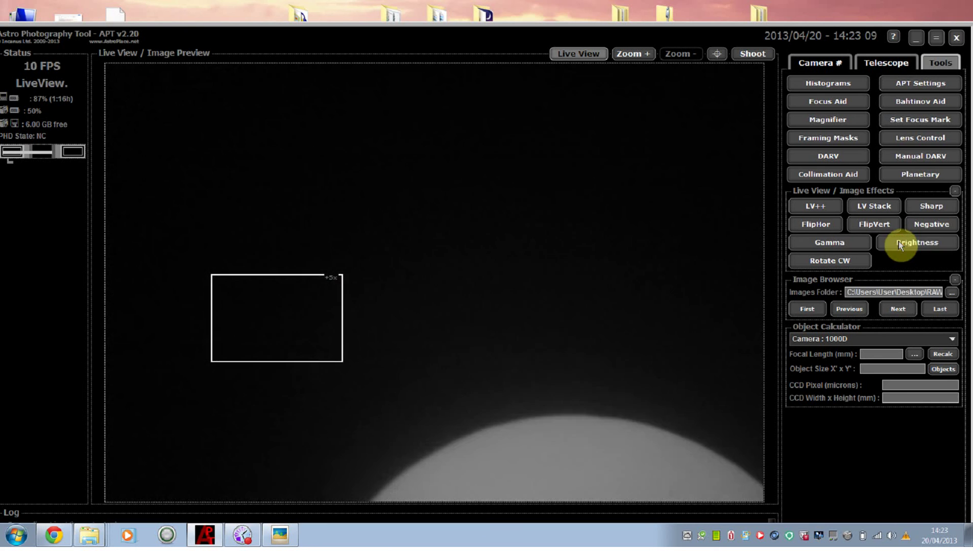
- Rotate the live solar view clockwise in 90° steps until it returns unrotated
left_click(831, 260)
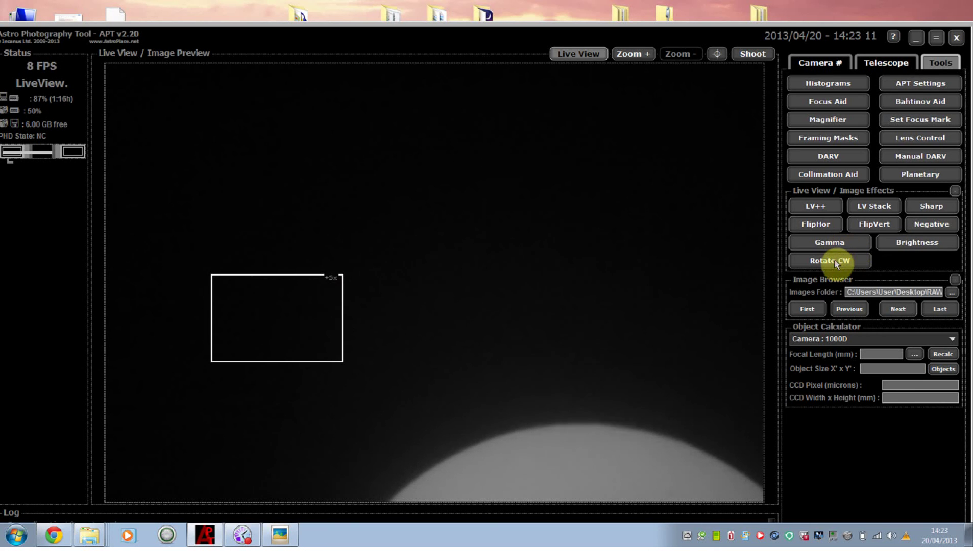
left_click(835, 260)
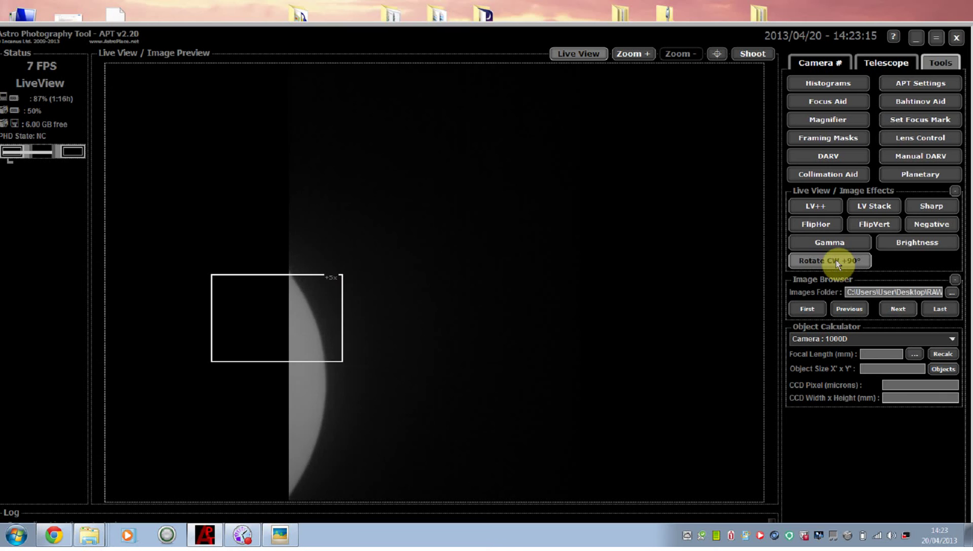
left_click(835, 260)
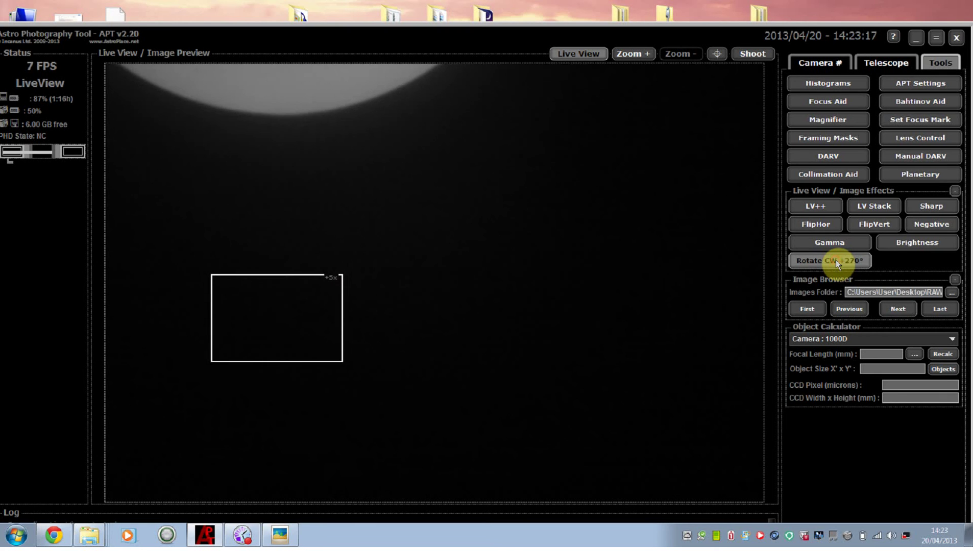
left_click(835, 259)
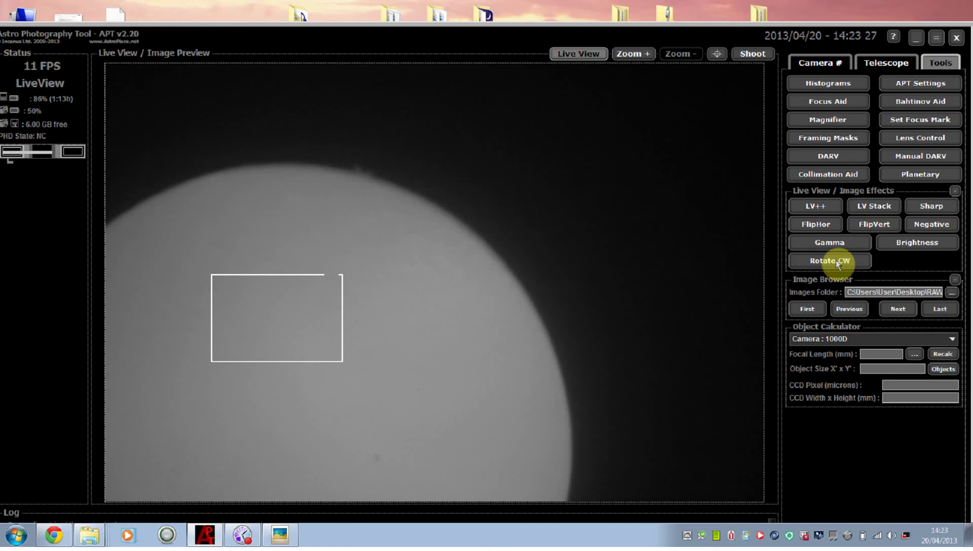
- Toggle FlipHor and FlipVert on and off, then switch LV Stack on and off
left_click(823, 227)
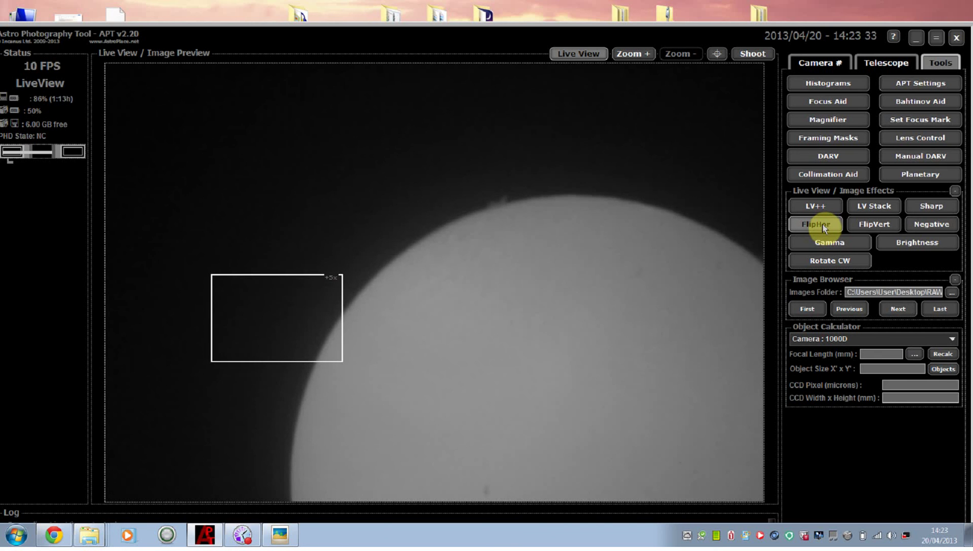
left_click(823, 224)
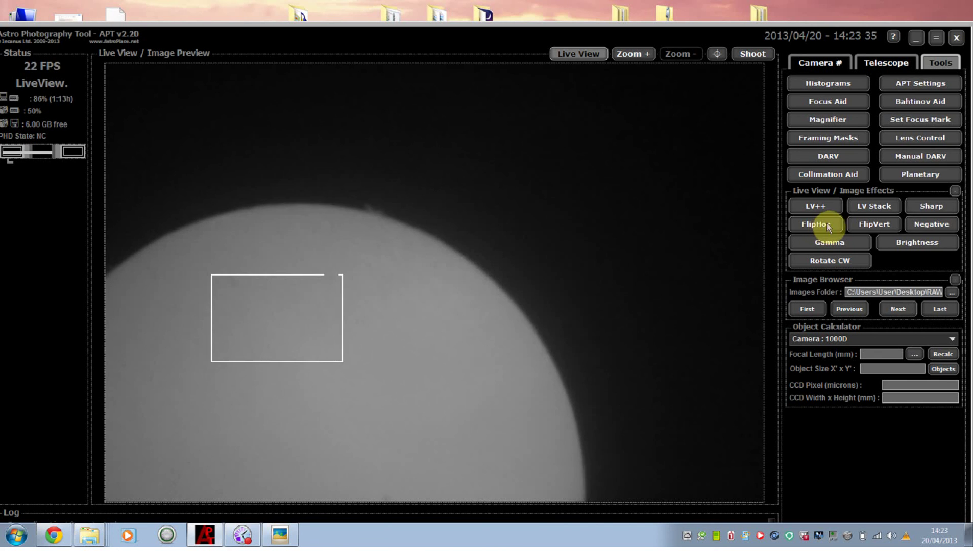
left_click(871, 225)
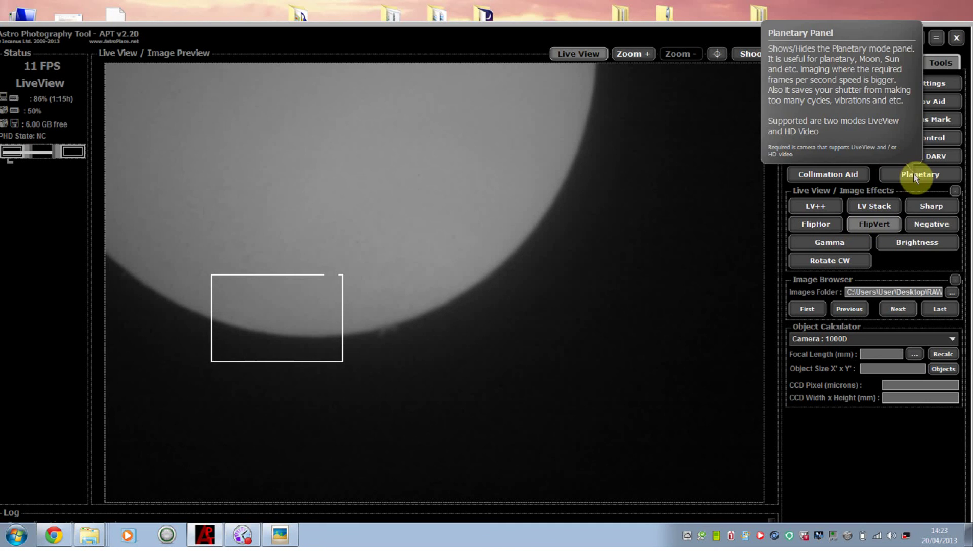
left_click(872, 228)
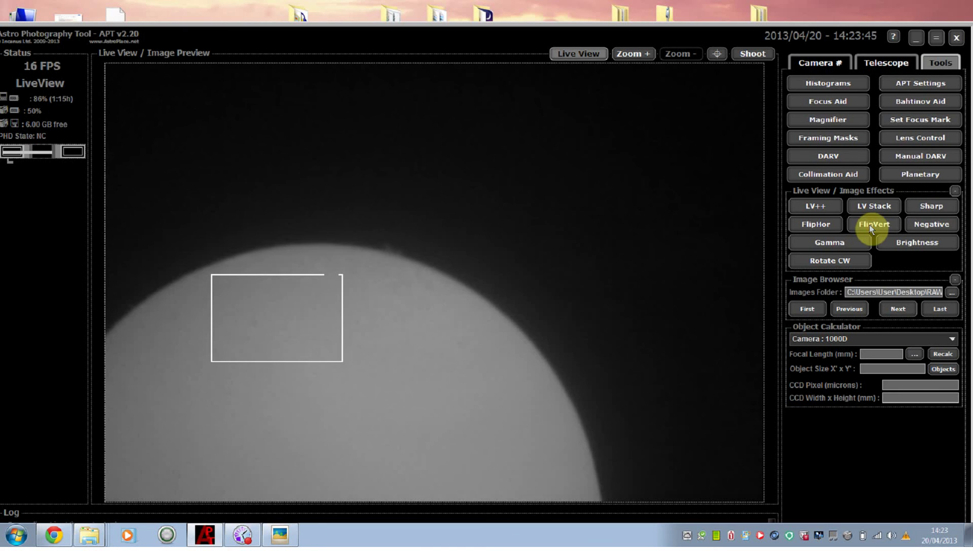
left_click(871, 228)
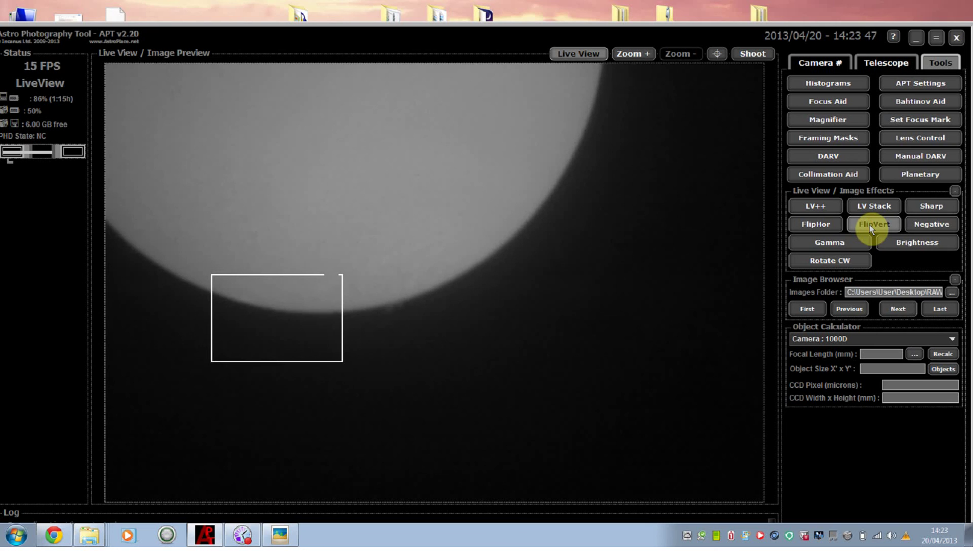
left_click(871, 228)
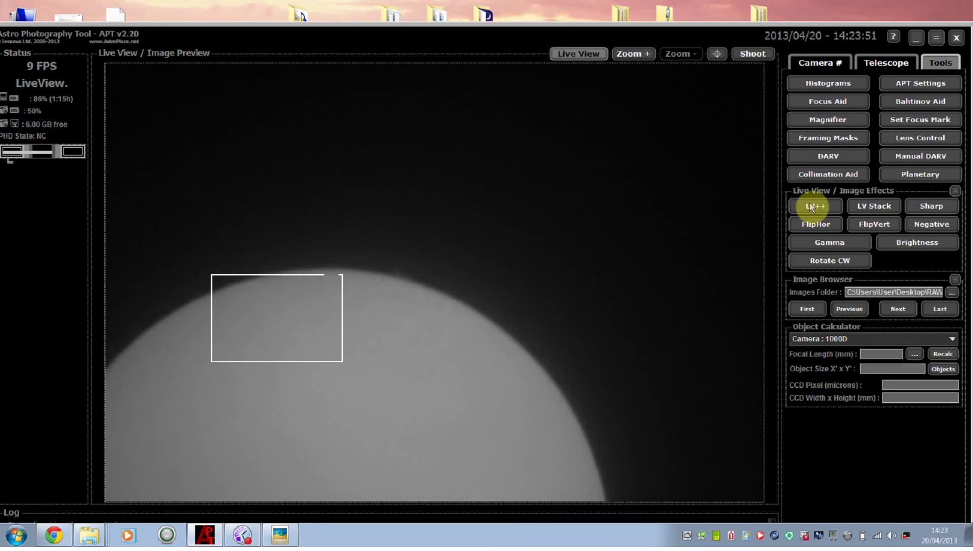
left_click(868, 206)
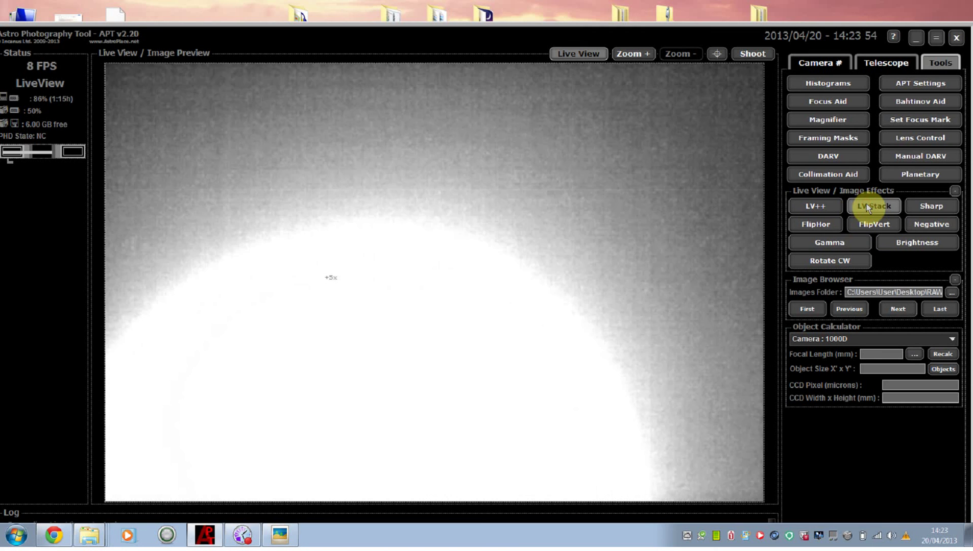
left_click(867, 204)
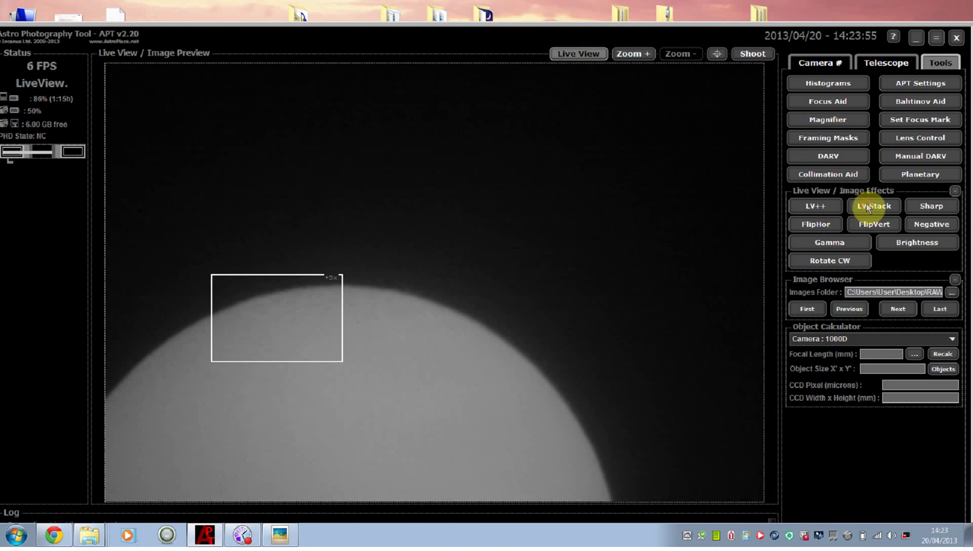